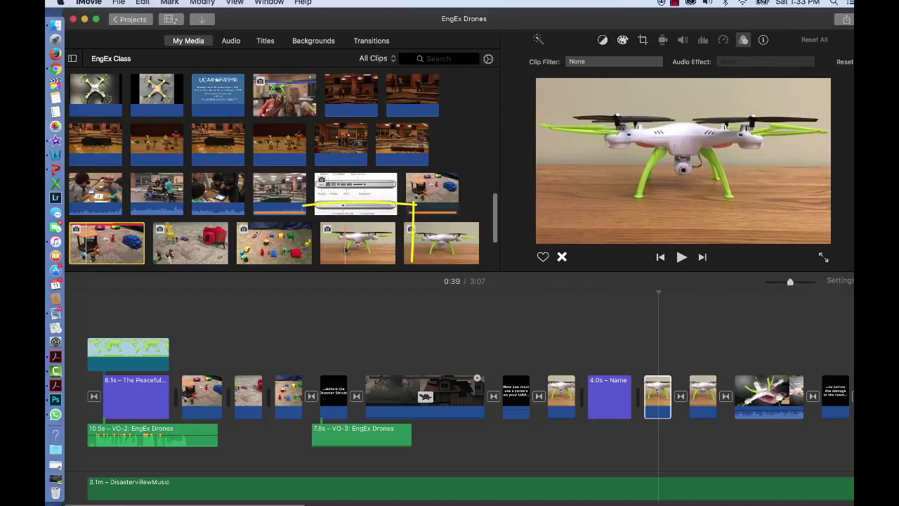
Step: Select the 1.5-second close-up drone clip, first in the library and then in the timeline
left_click(352, 246)
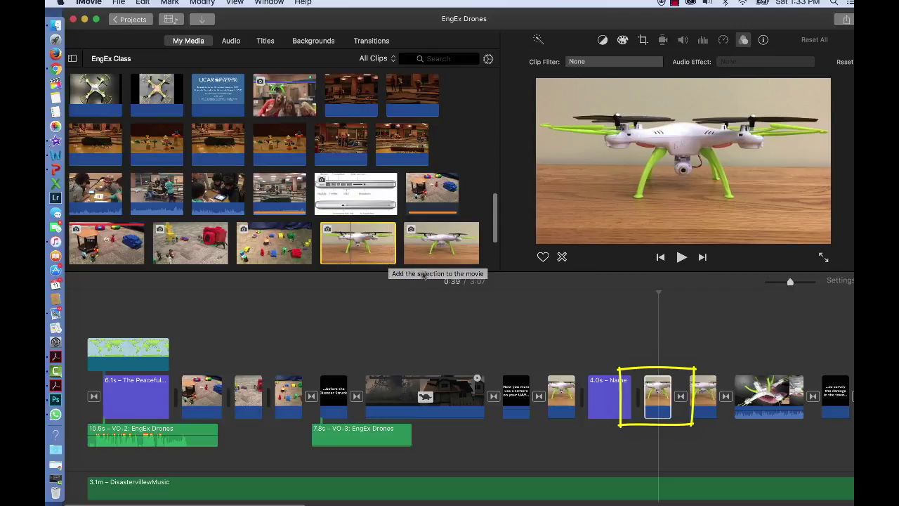
left_click(656, 397)
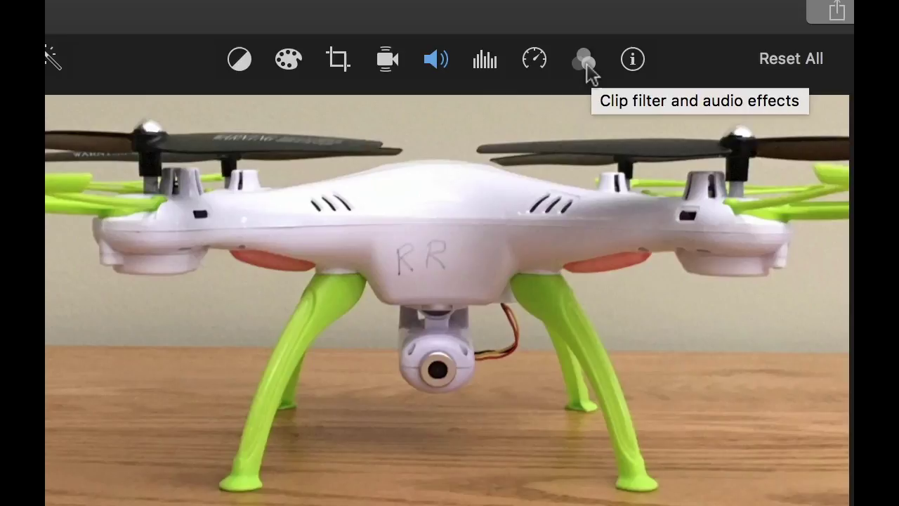
Step: Show the drone clip's clip filter and audio effect settings, both currently None
left_click(586, 61)
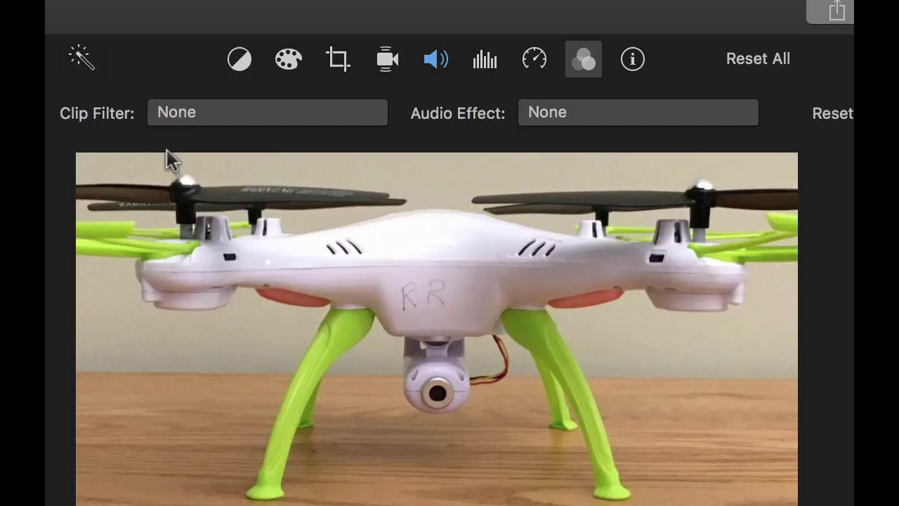
Step: Apply the Negative clip filter to the drone clip, inverting its colours
left_click(210, 114)
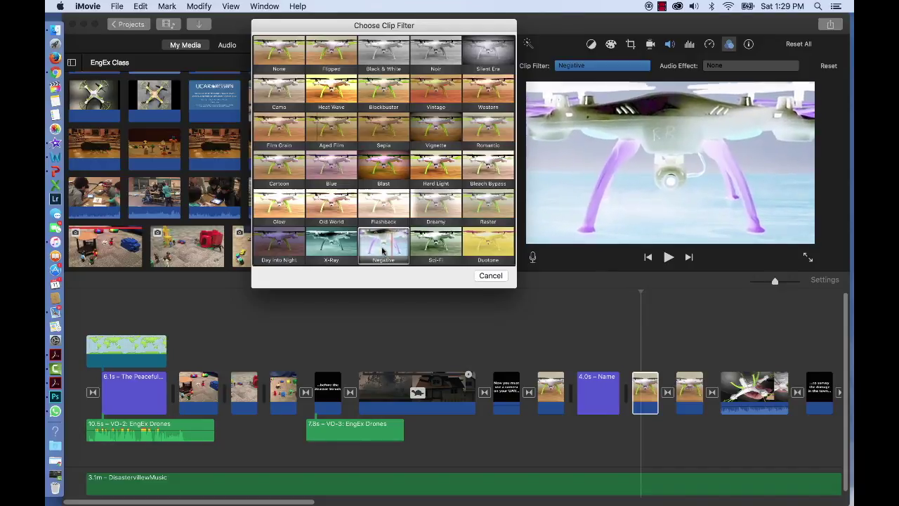
left_click(384, 246)
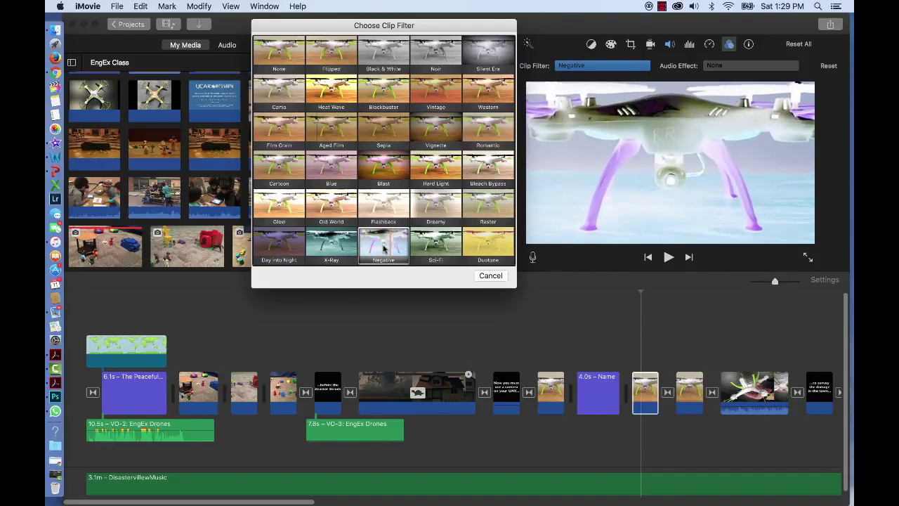
left_click(384, 248)
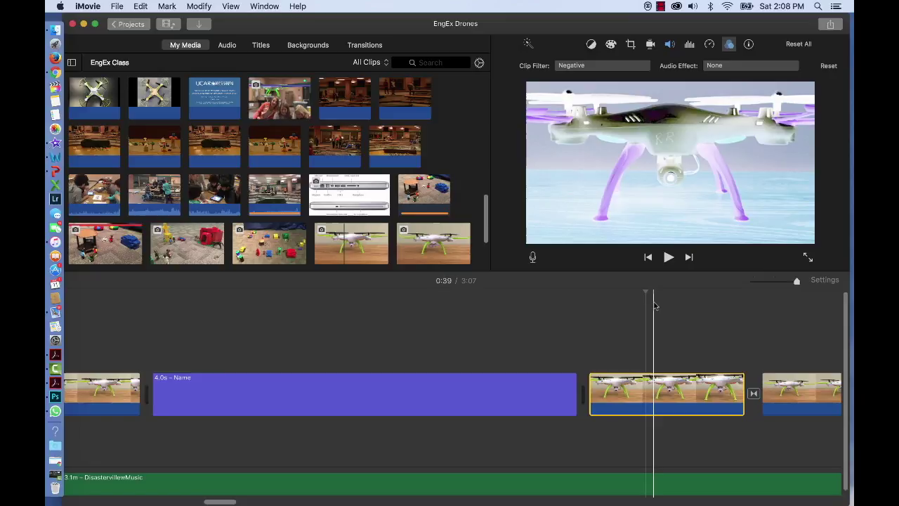
Step: Undo the Negative filter, then reapply Negative to the drone clip
key("super+z")
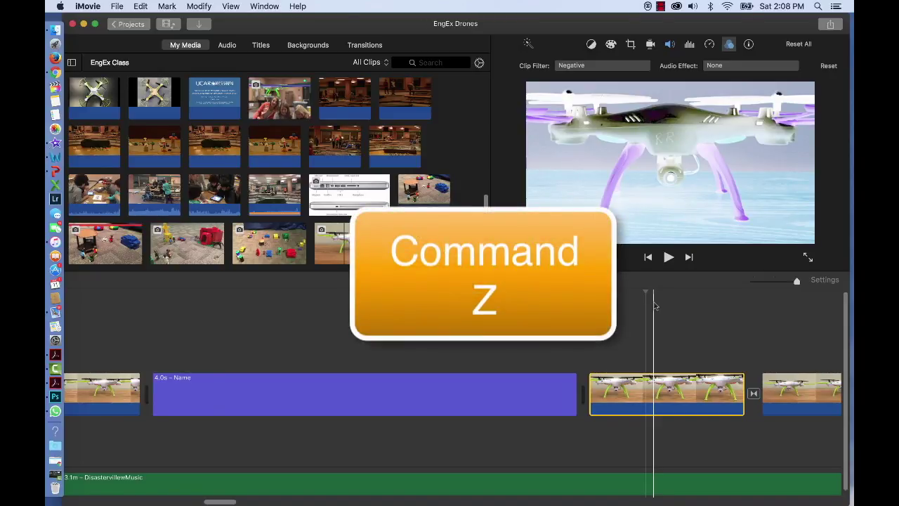
key("super+z")
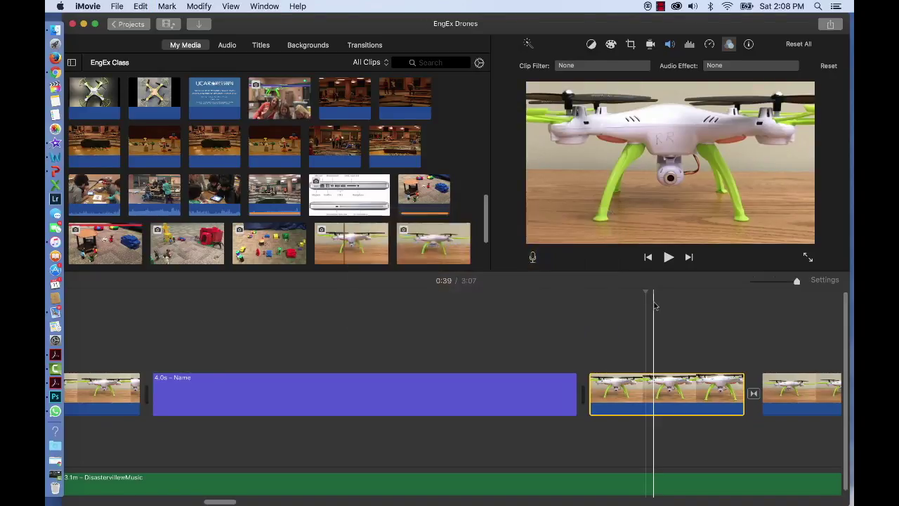
left_click(607, 67)
left_click(384, 242)
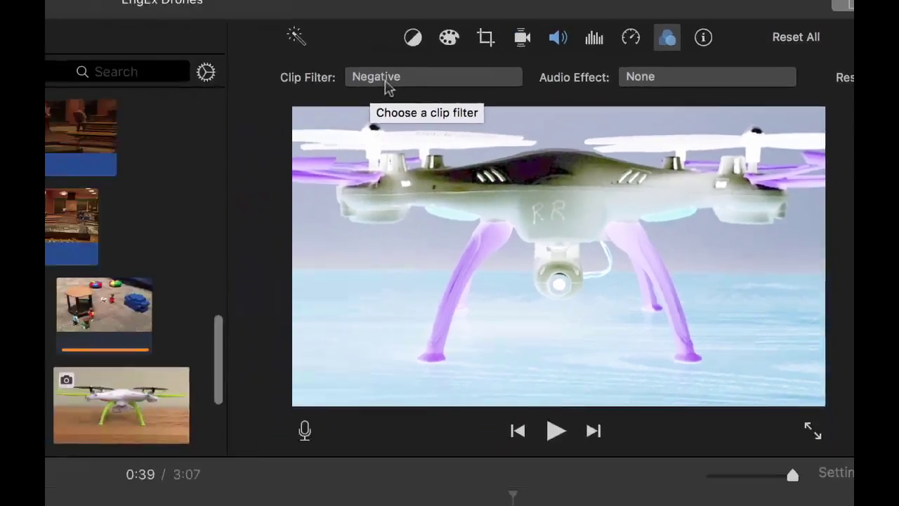
Step: Remove the Negative filter with Edit > Undo Add Video Effect, restoring natural colours
left_click(238, 98)
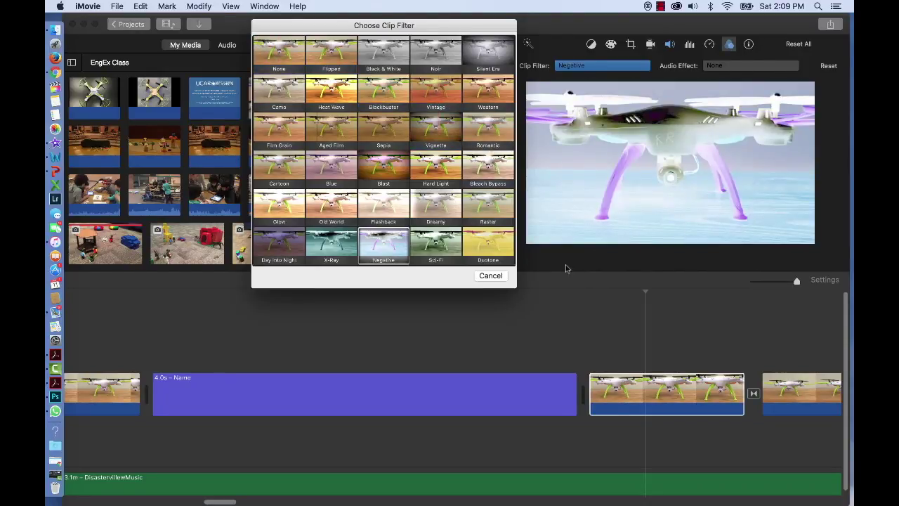
left_click(497, 277)
left_click(141, 6)
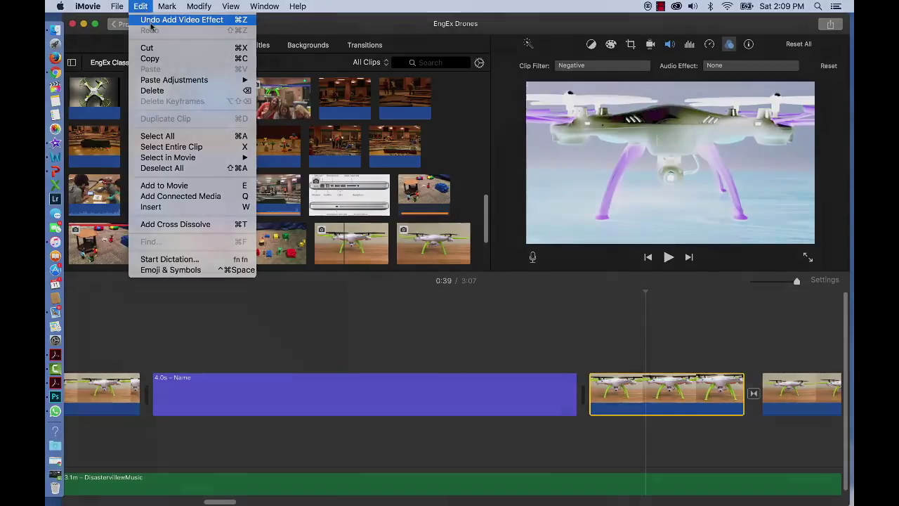
left_click(150, 23)
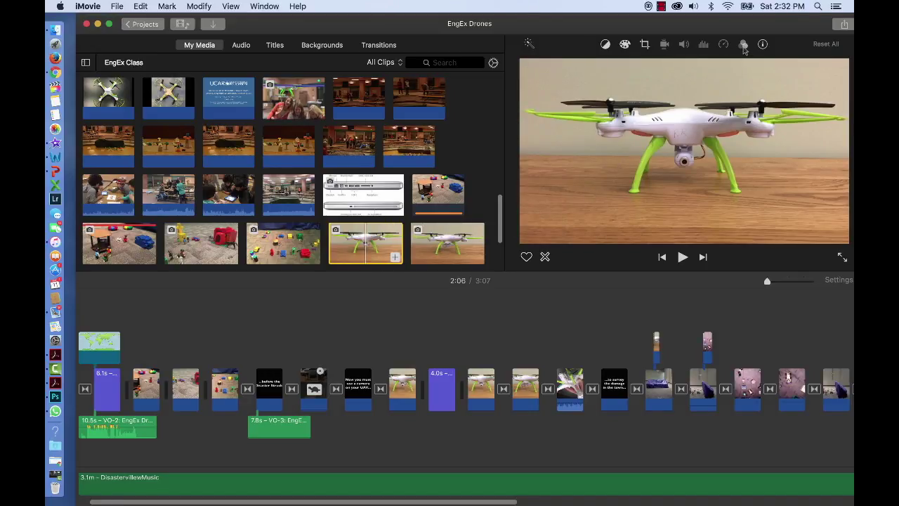
Step: Reopen the filter and audio effect settings and try choosing an audio effect
left_click(744, 45)
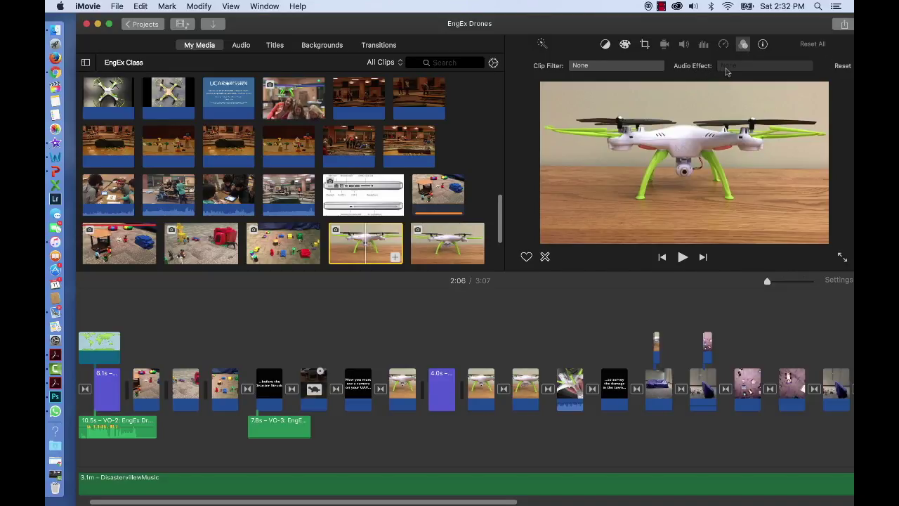
left_click(727, 71)
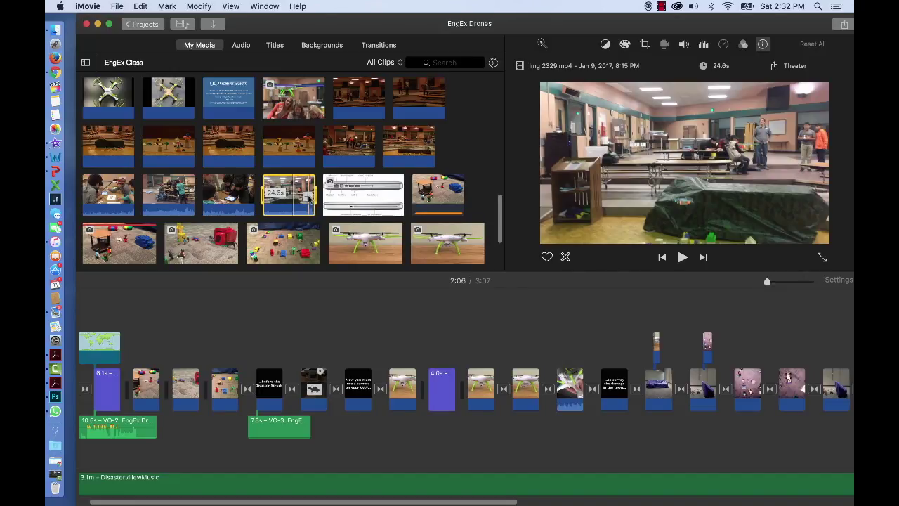
Step: Append Img 2329.mp4 to the end of the movie, after the Good Luck! title
left_click(309, 199)
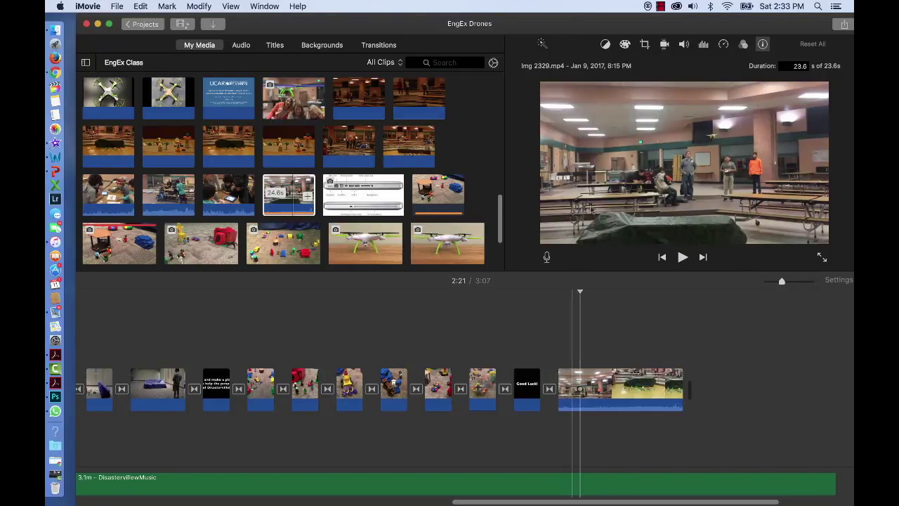
Step: Apply the Robot audio effect to the cafeteria clip and play it back
left_click(745, 47)
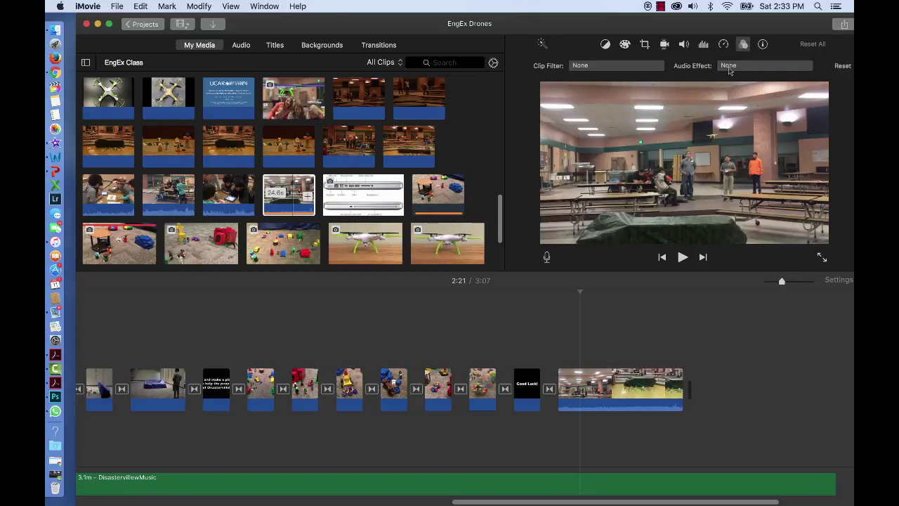
left_click(730, 66)
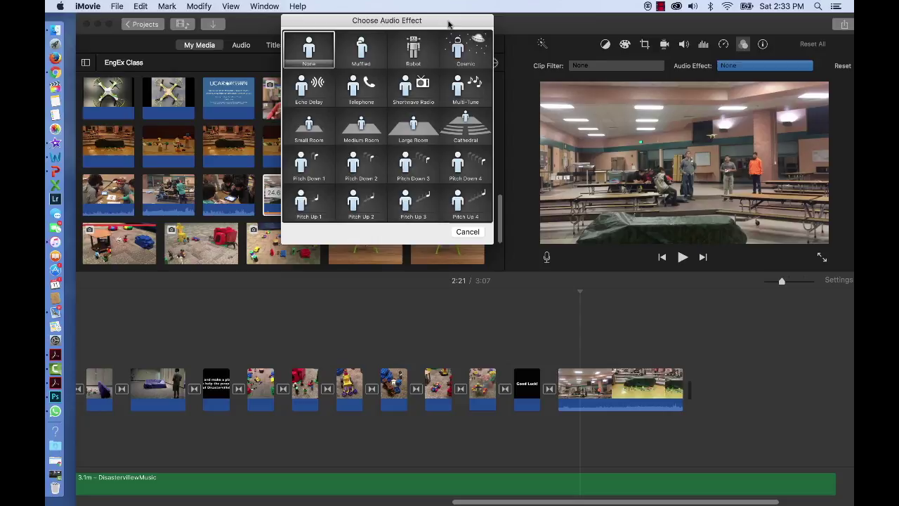
left_click_drag(449, 23, 463, 44)
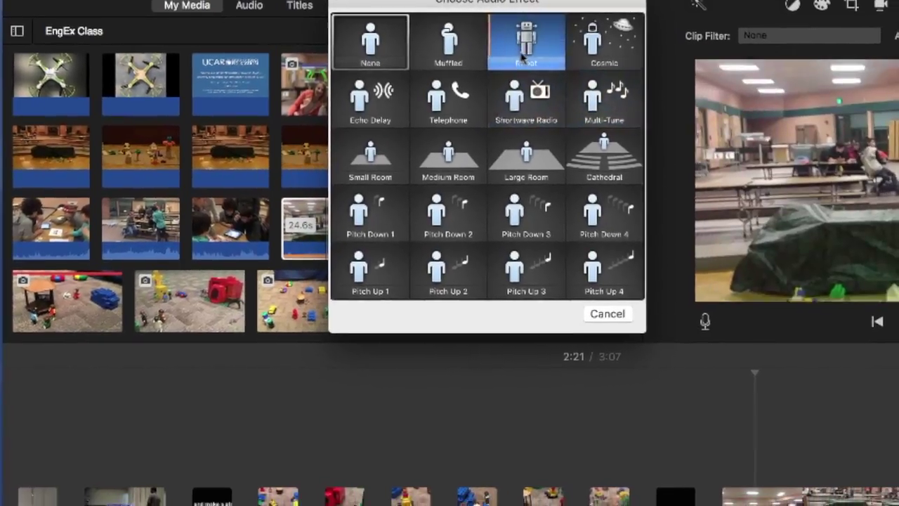
left_click(539, 46)
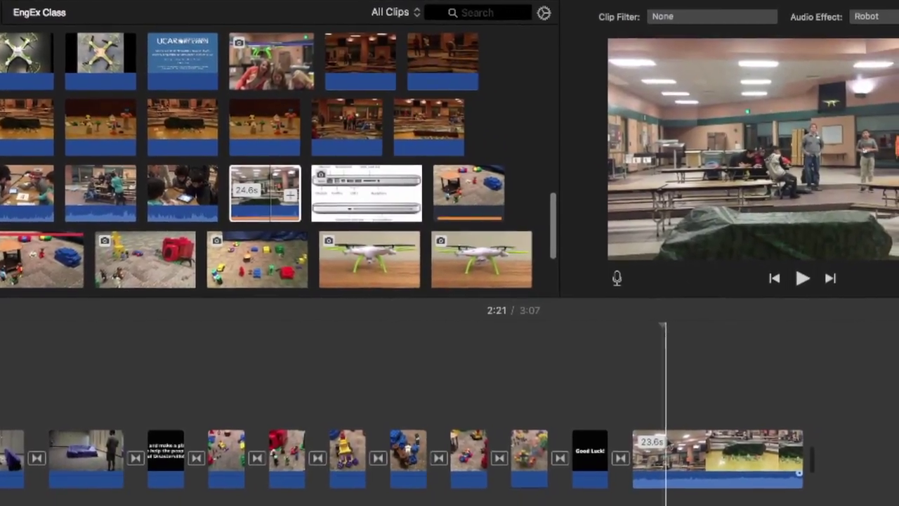
key("space")
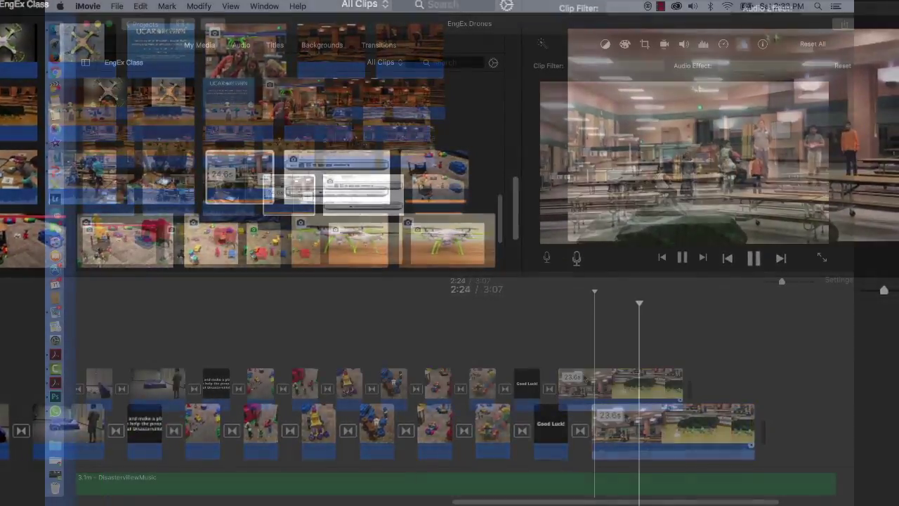
key("space")
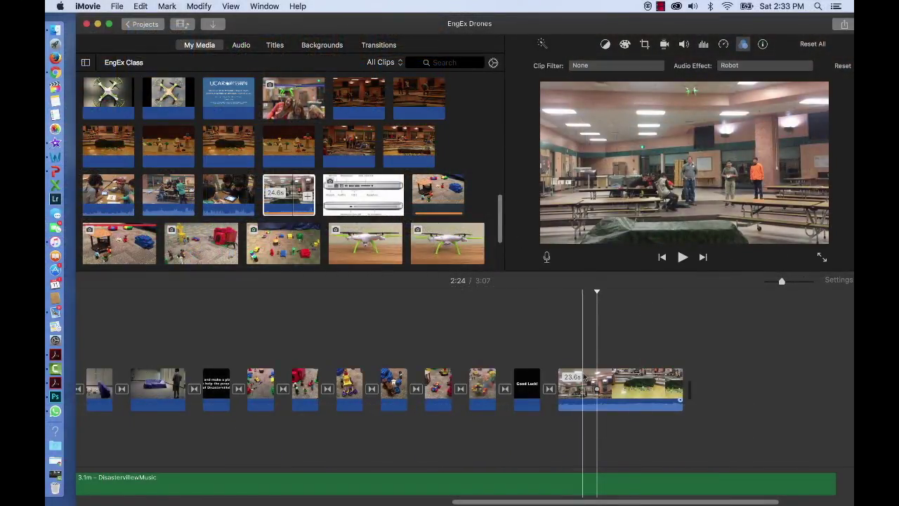
Step: Undo the Robot effect on the cafeteria clip and replay its original audio
left_click(600, 383)
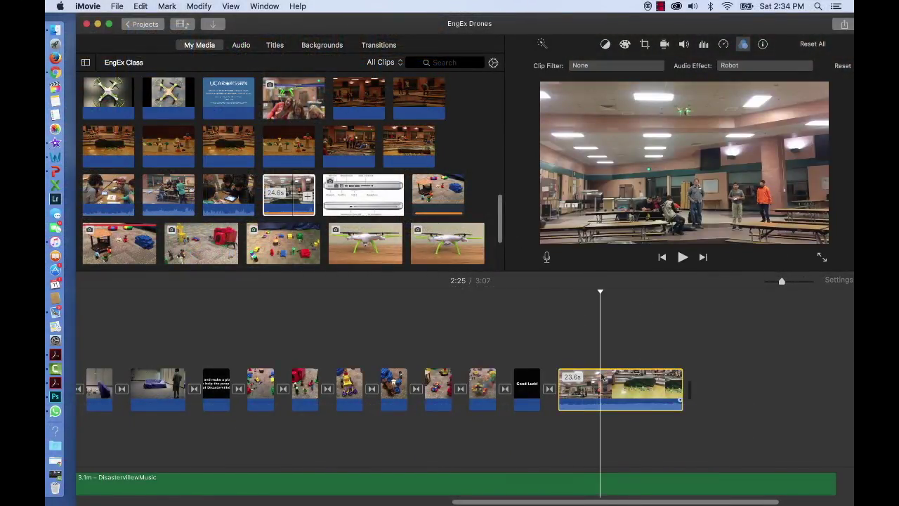
key("super+z")
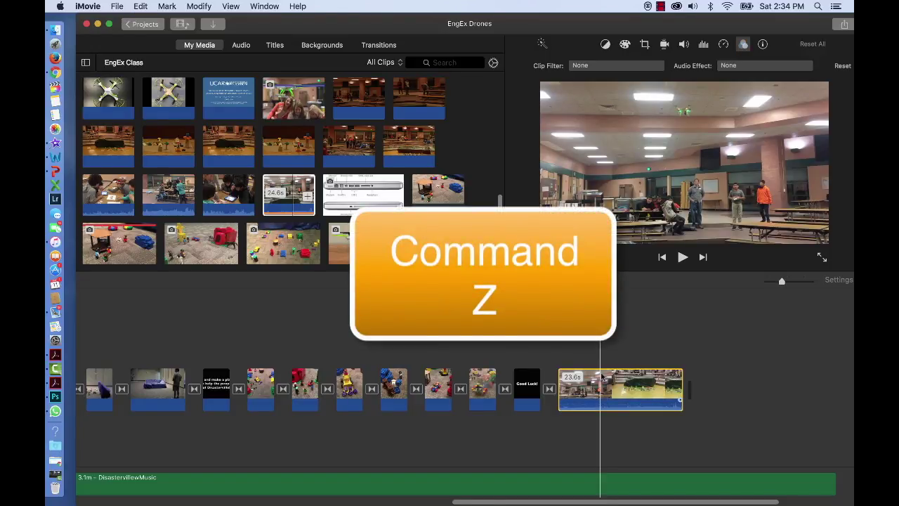
key("space")
key("space")
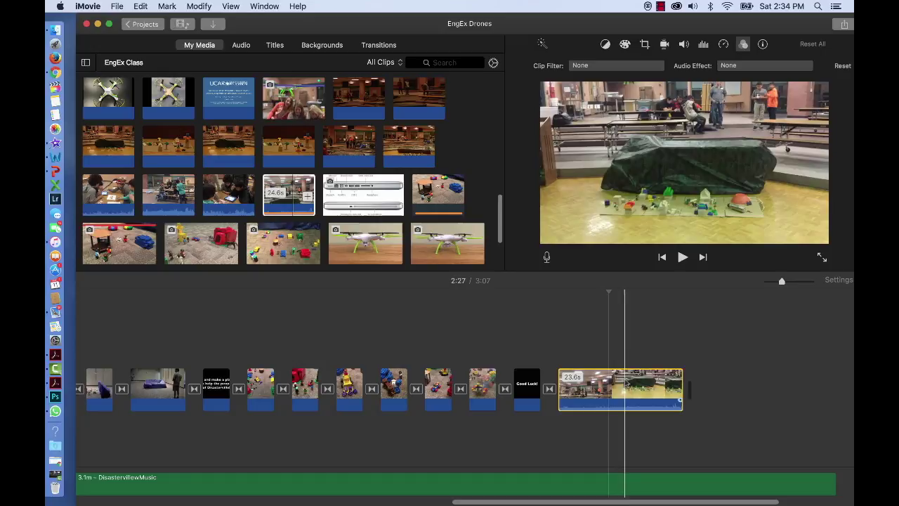
Step: Connect the cafeteria clip beneath earlier clips, trim it to about 10 seconds, and preview from 1:44
left_click_drag(621, 404, 191, 422)
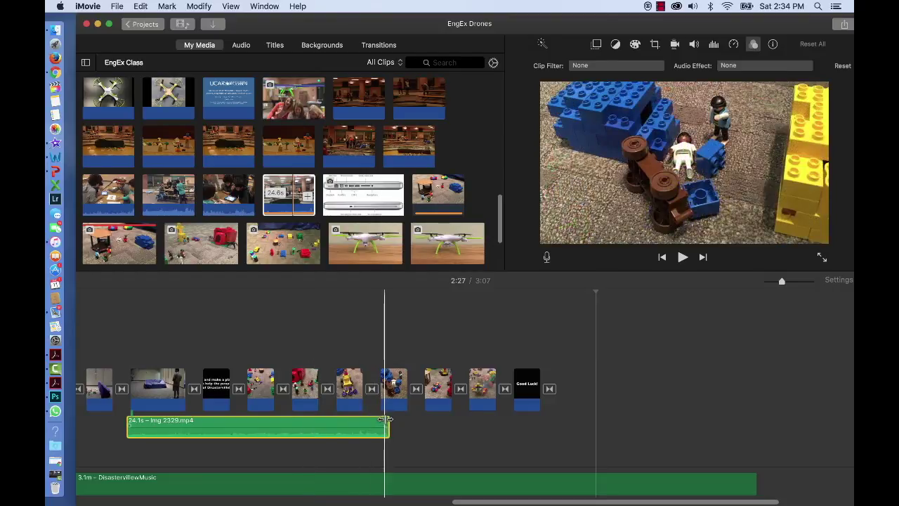
left_click_drag(388, 424, 182, 420)
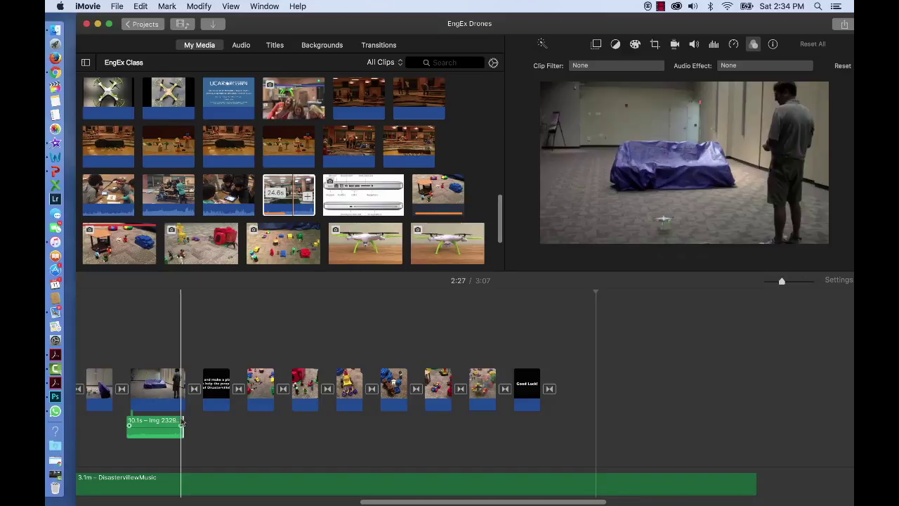
left_click(156, 292)
key("space")
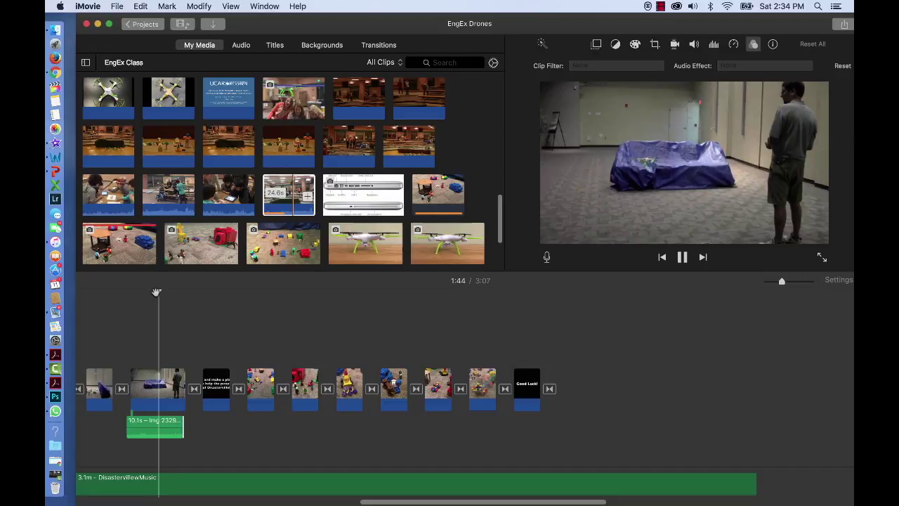
key("space")
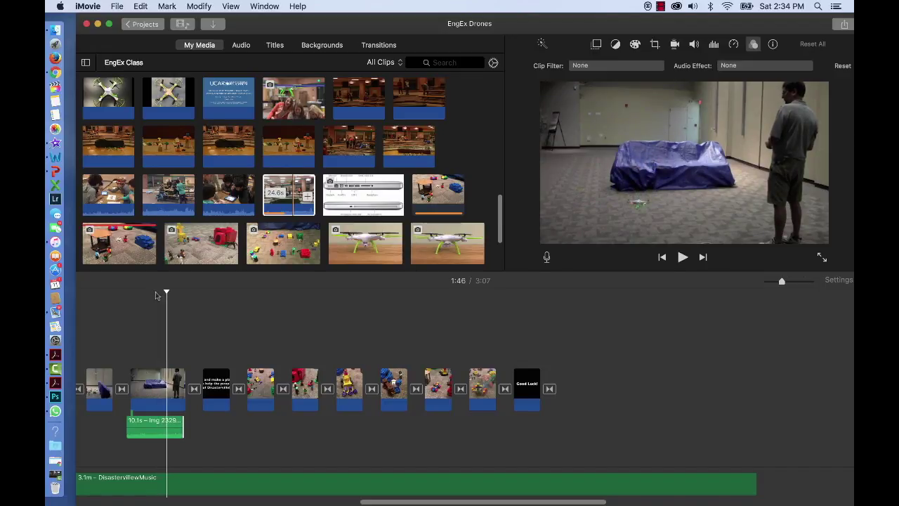